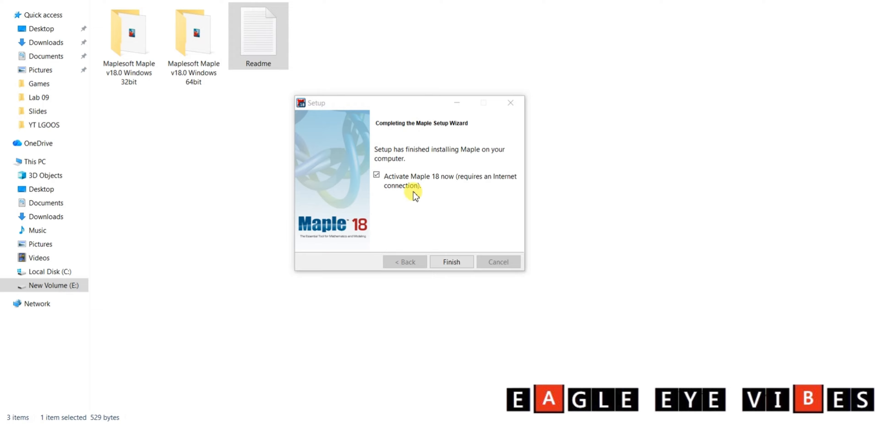
- Turn off immediate activation of Maple 18 and finish the setup wizard
left_click(377, 181)
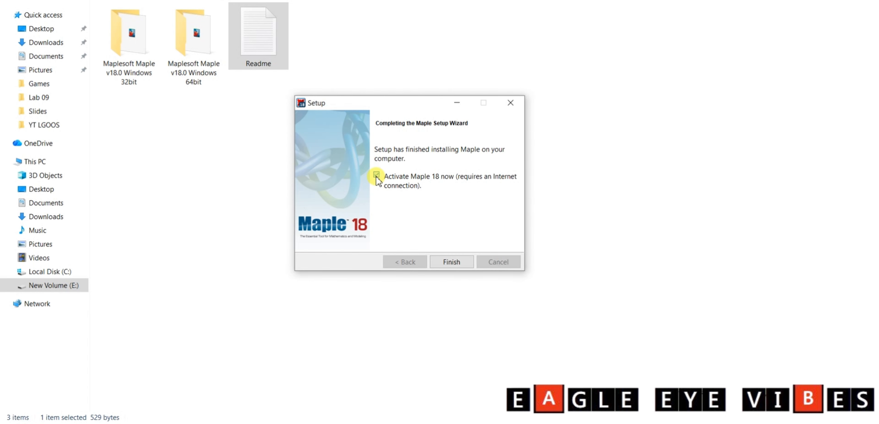
left_click(378, 181)
left_click(451, 262)
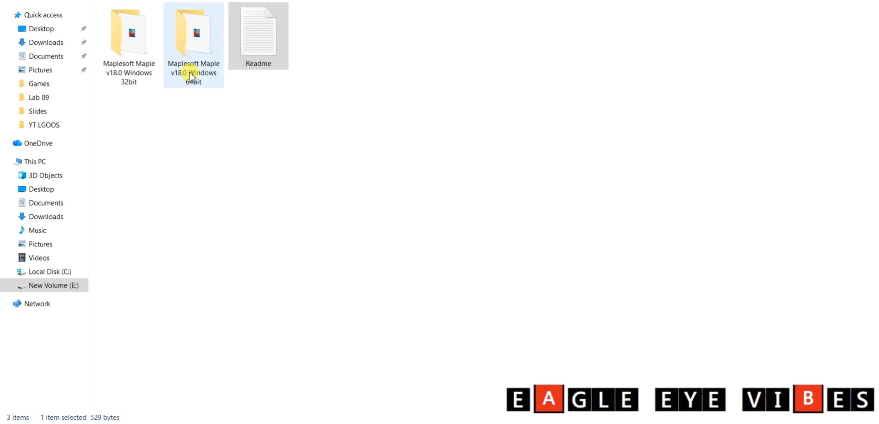
- Open the Reg folder inside the Maplesoft Maple v18.0 Windows 64bit folder and select both files in it
double_click(199, 64)
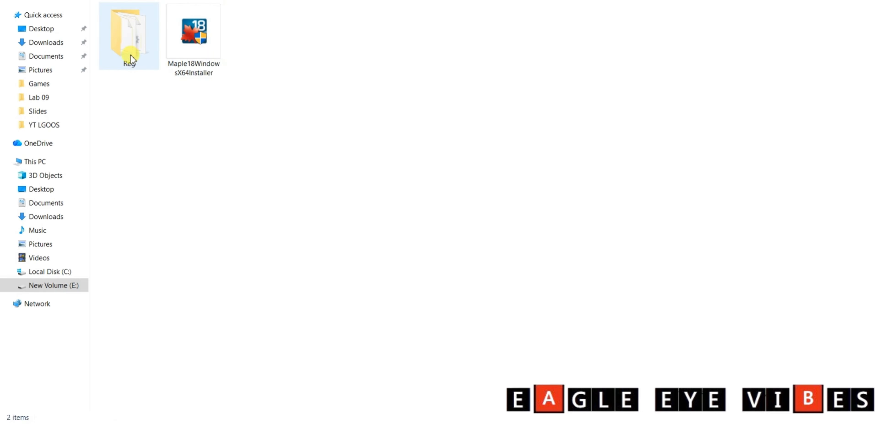
double_click(130, 53)
left_click_drag(188, 86, 149, 23)
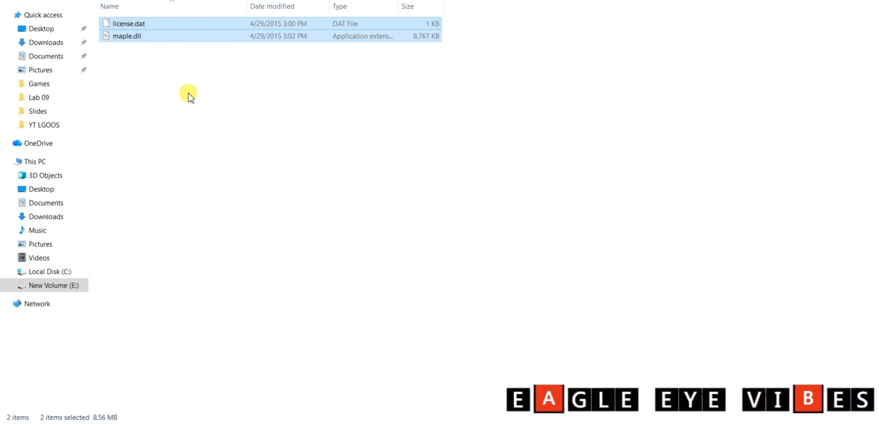
- Review notes 3 and 4 in the Readme file on exiting Maple and where maple.dll goes
key("alt+Tab")
left_click_drag(422, 176, 602, 172)
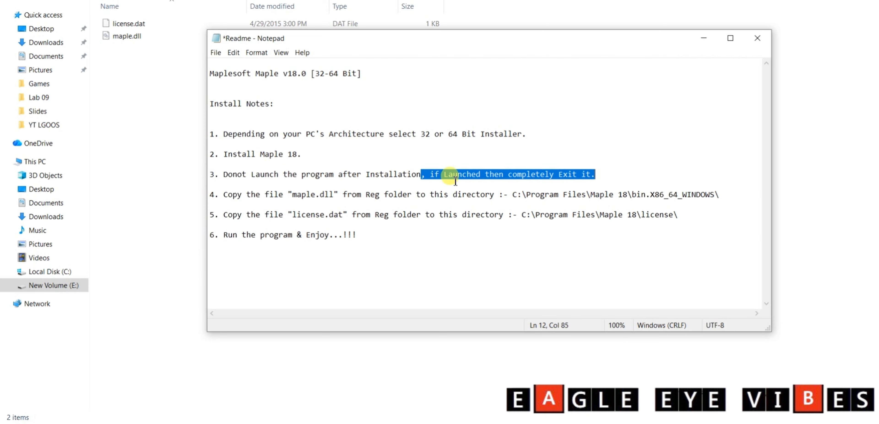
left_click_drag(225, 175, 609, 171)
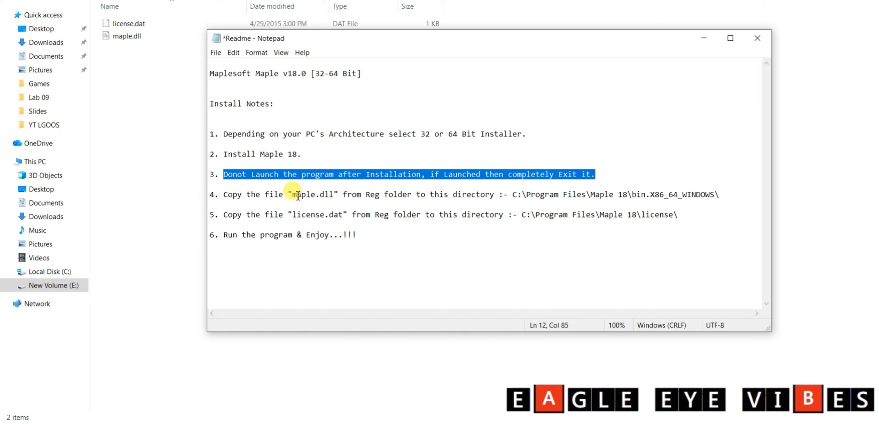
left_click_drag(294, 198, 340, 195)
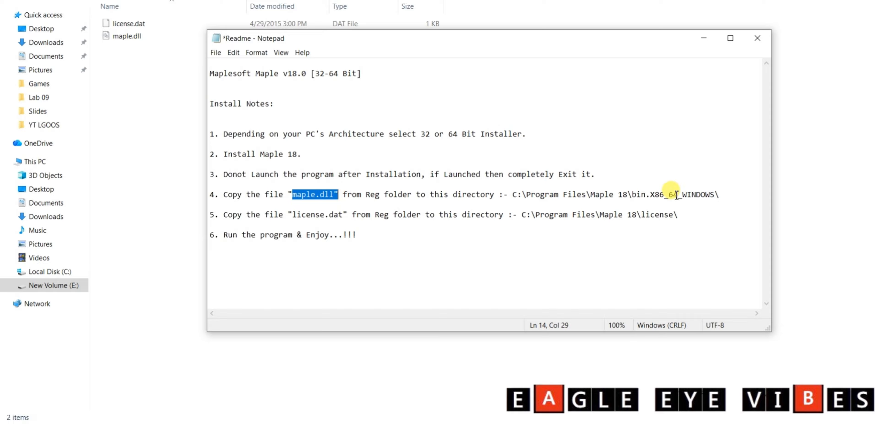
- Copy maple.dll from the Reg folder
left_click(147, 31)
right_click(149, 32)
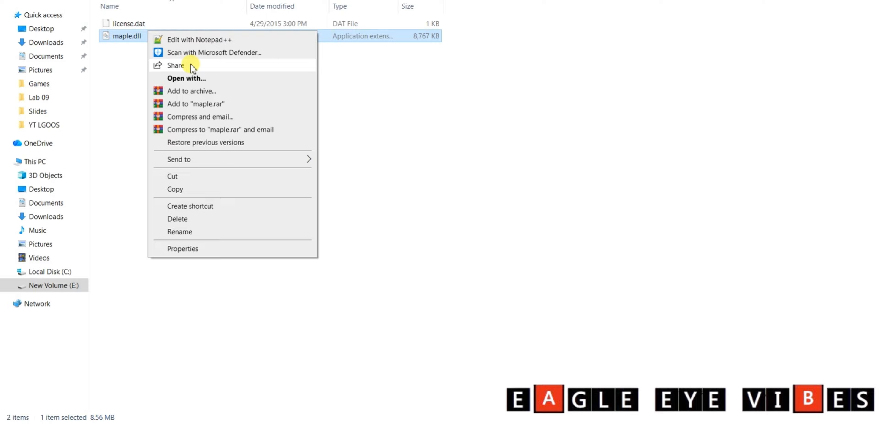
left_click(222, 190)
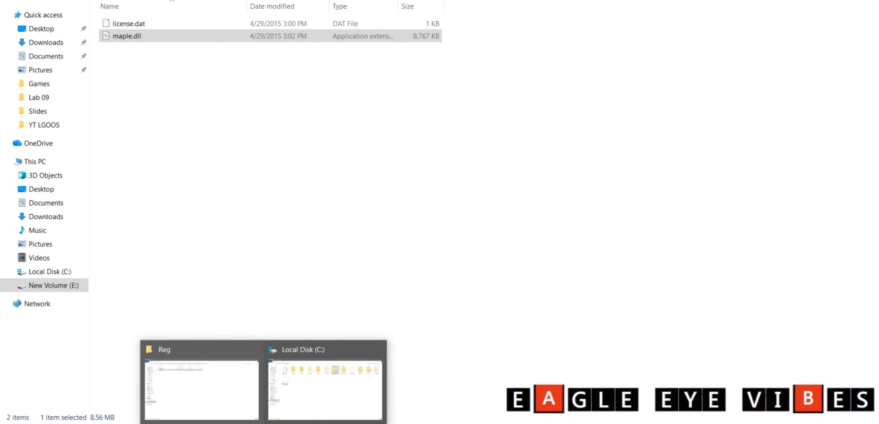
- Open the Maple 18 folder in Program Files on drive C and check the destination for maple.dll in the Readme notes
mouse_move(290, 422)
left_click(313, 400)
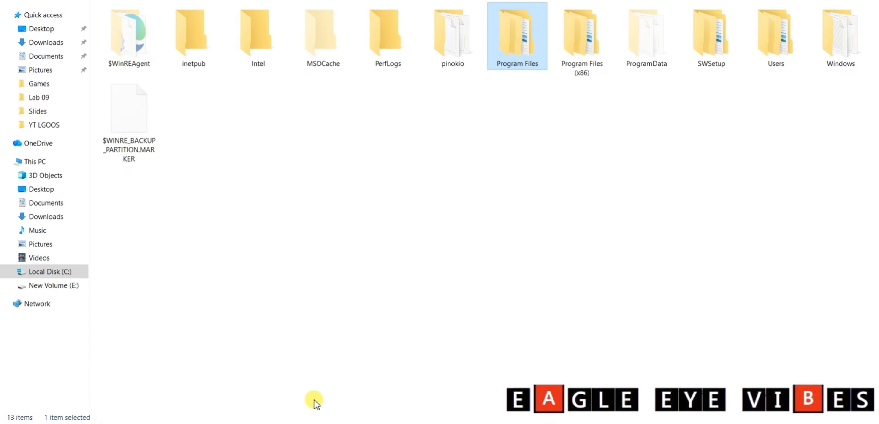
double_click(520, 17)
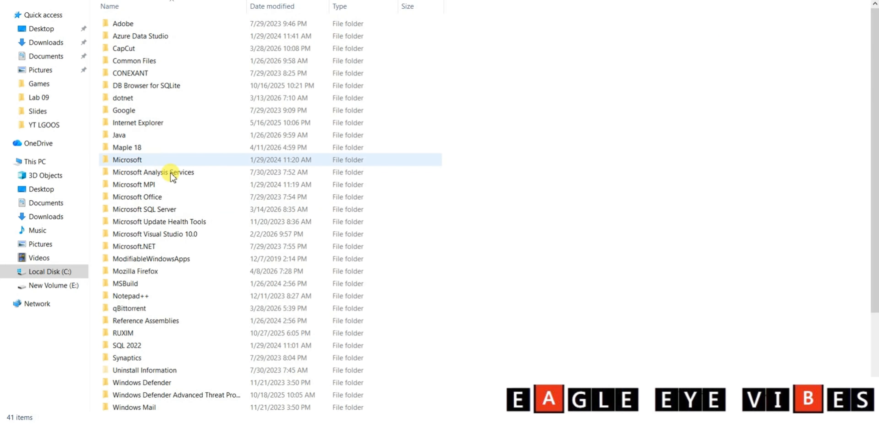
left_click(154, 148)
double_click(155, 148)
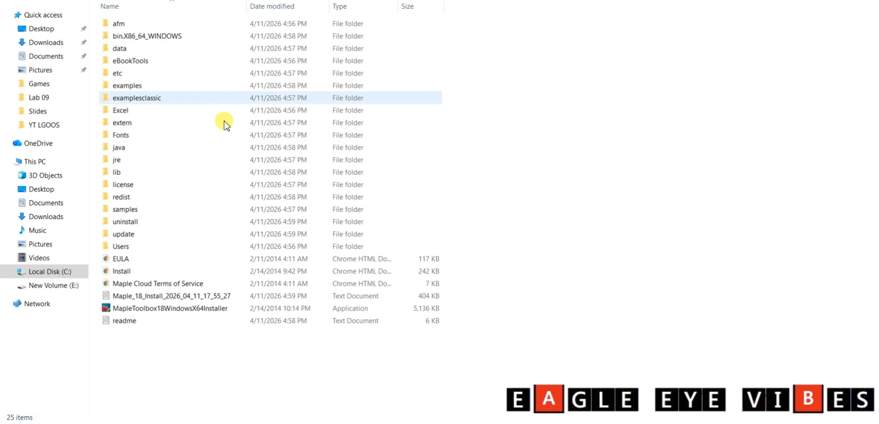
left_click(309, 422)
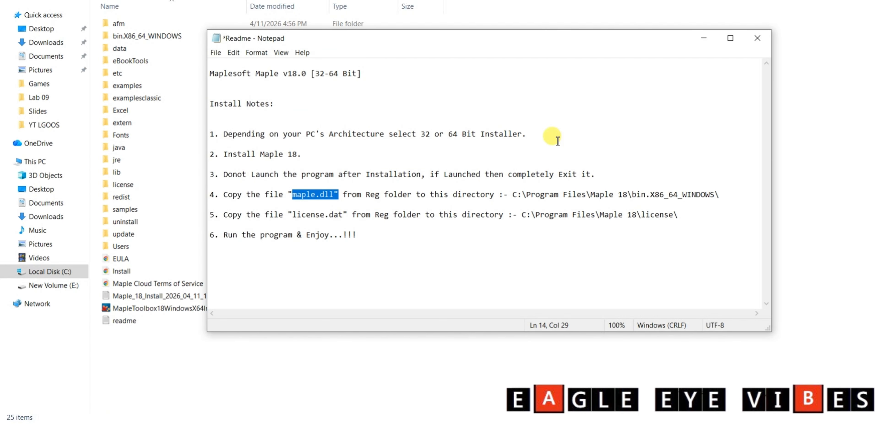
left_click(252, 389)
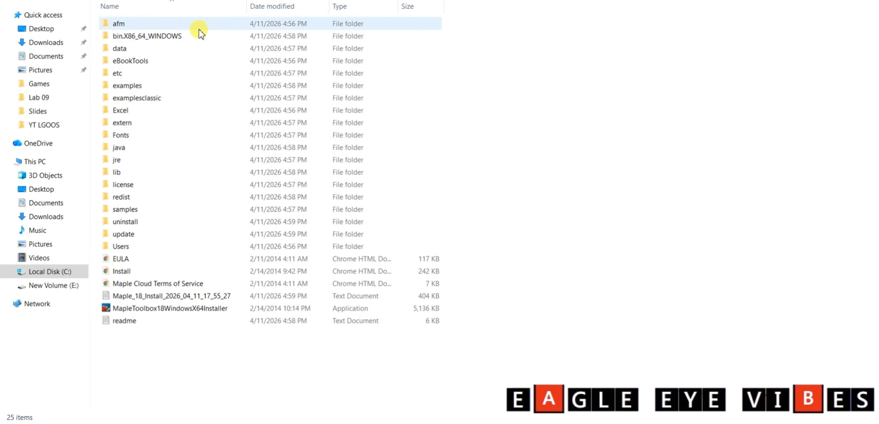
- Paste maple.dll into the bin.X86_64_WINDOWS folder, replacing the existing file with administrator permission
double_click(194, 36)
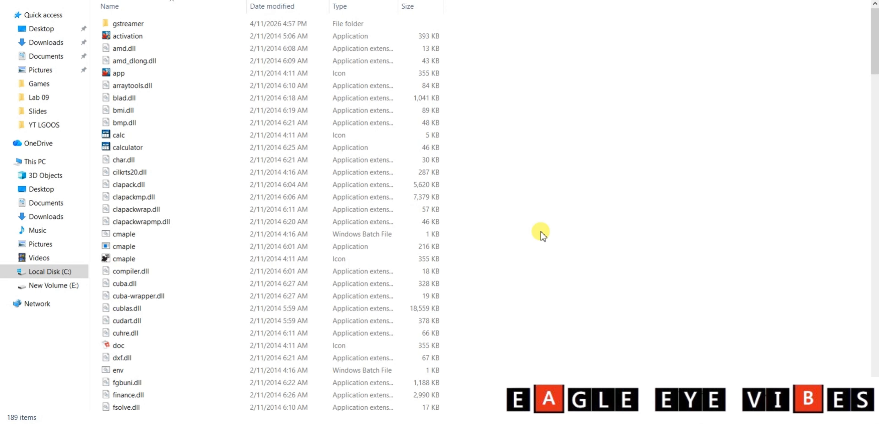
key("ctrl+v")
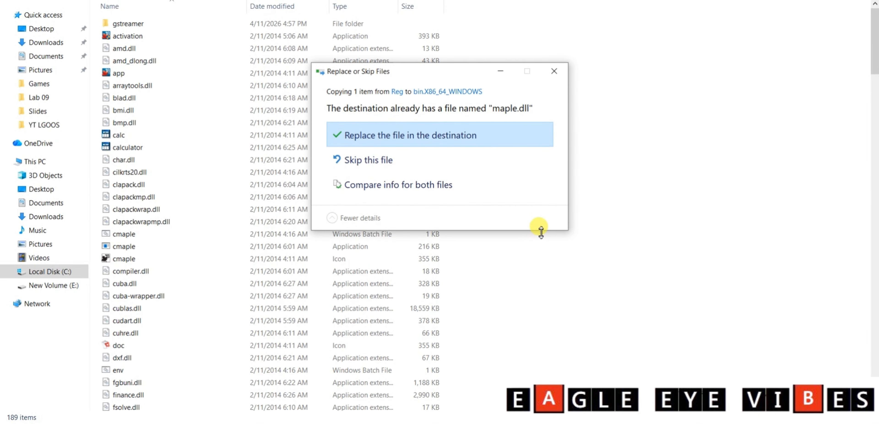
left_click(417, 136)
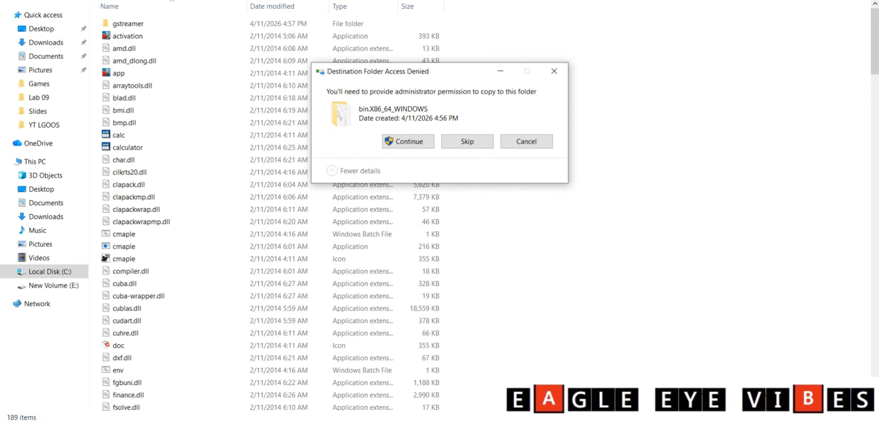
left_click(406, 143)
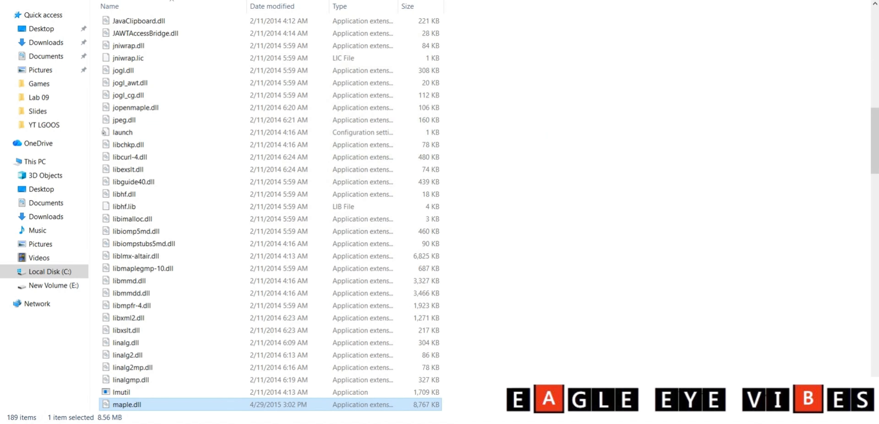
- Return to the Maple 18 folder, check the Readme notes, and copy license.dat from the Reg folder
key("alt+Up")
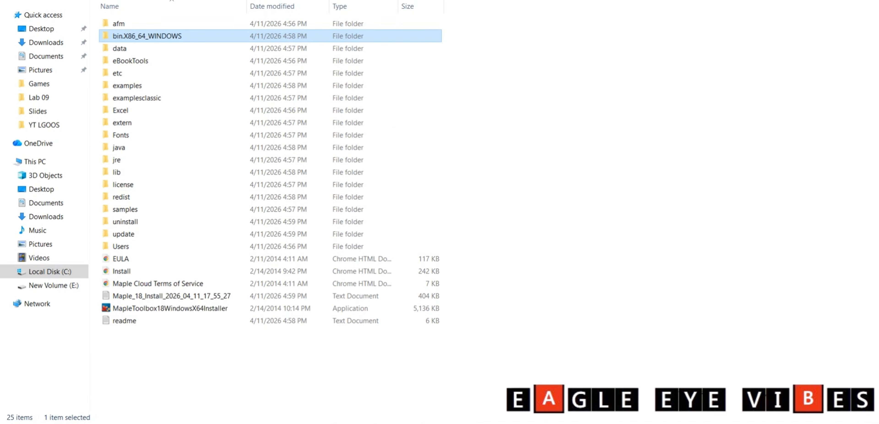
key("alt+Tab")
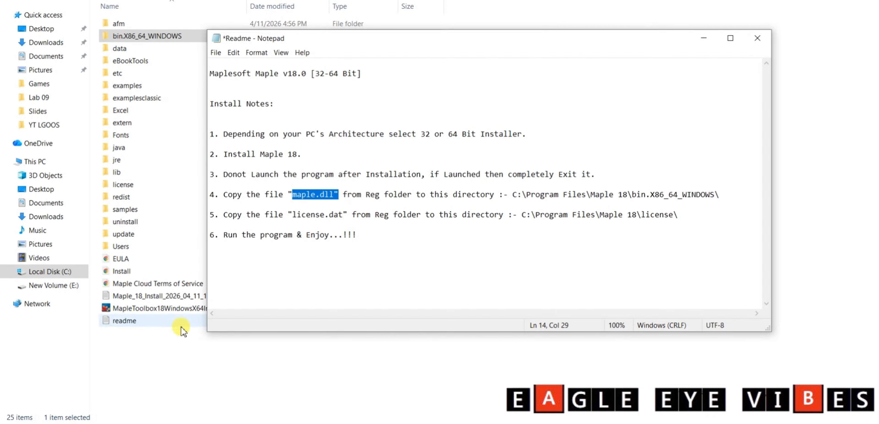
left_click(222, 393)
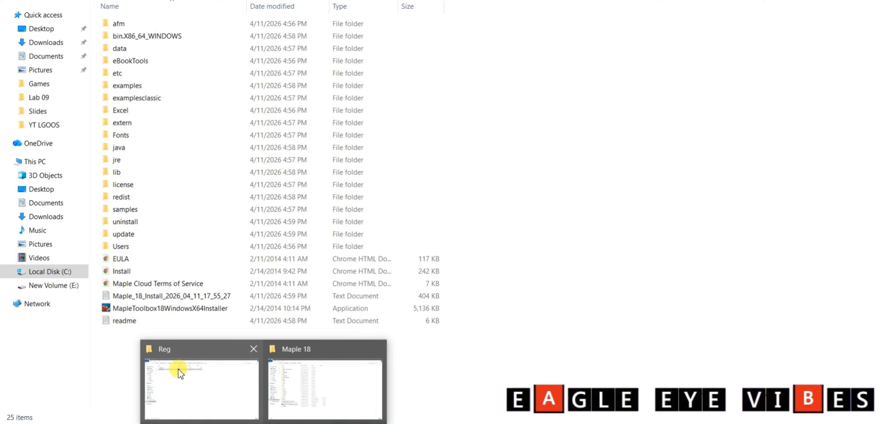
left_click(176, 367)
left_click(138, 27)
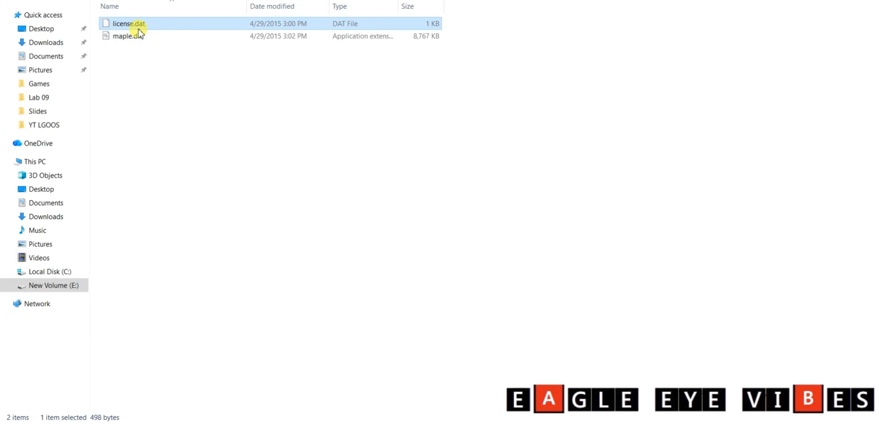
right_click(138, 27)
left_click(226, 200)
key("alt+Up")
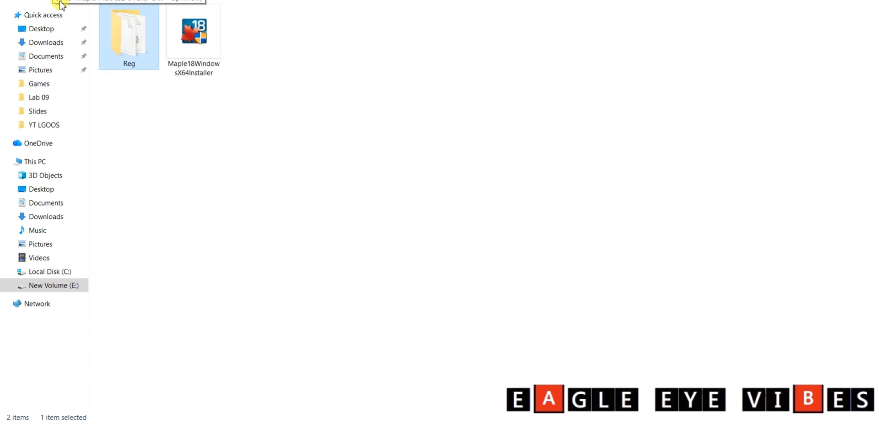
- Paste license.dat into the license folder of Maple 18 with administrator permission and return to the Maple 18 folder
mouse_move(304, 405)
left_click(307, 383)
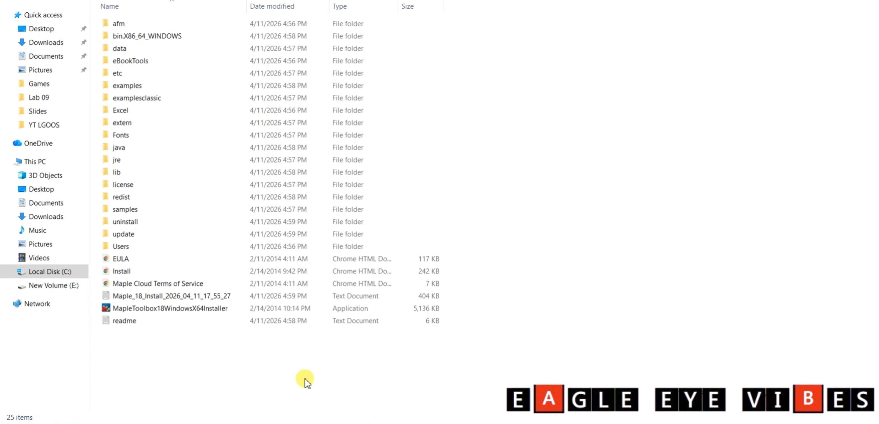
double_click(126, 184)
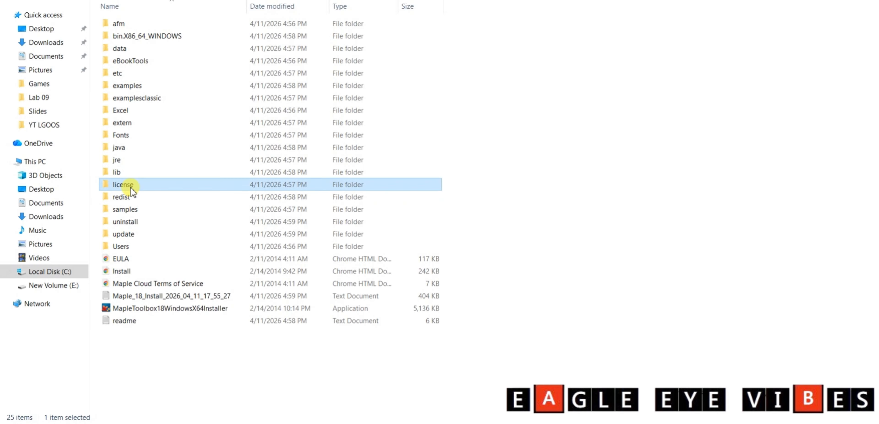
key("ctrl+v")
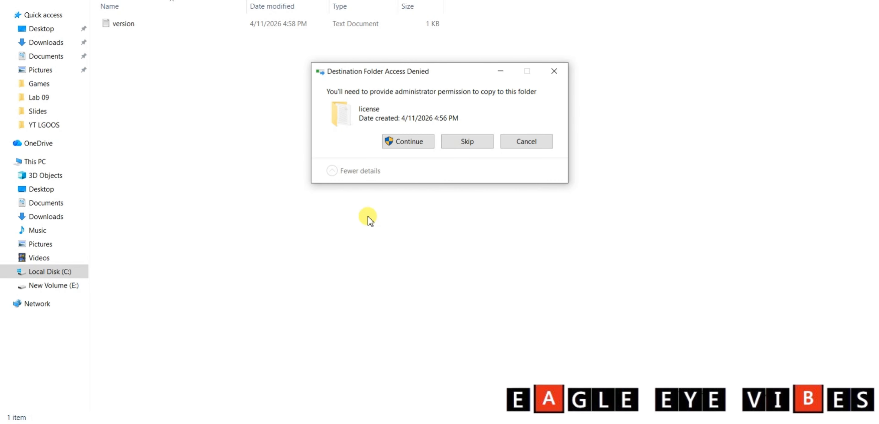
left_click(411, 141)
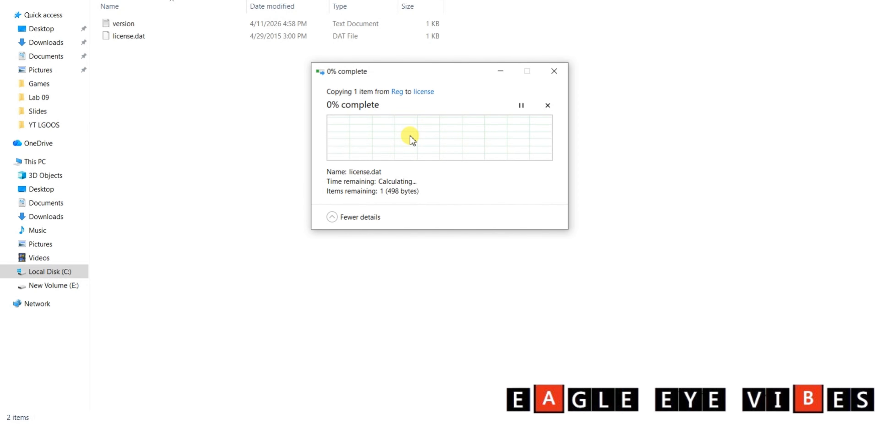
key("alt+Up")
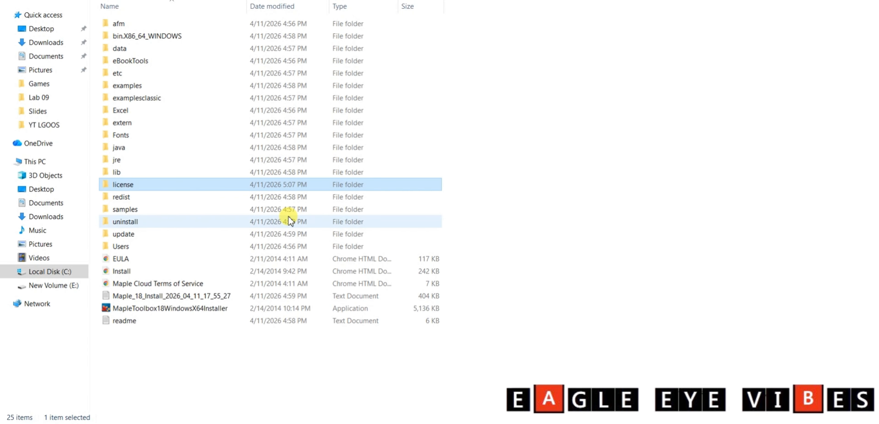
key("j")
- Search Windows for Maple, launch Maple 18, and allow it through the firewall on private networks
key("super")
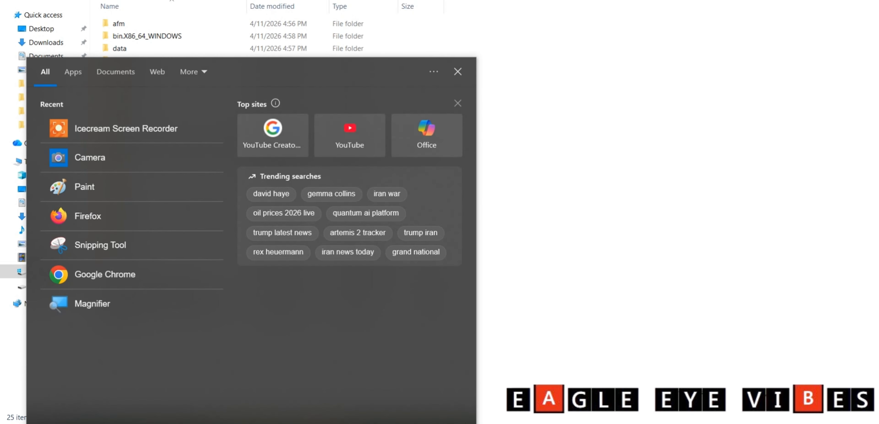
type("ma")
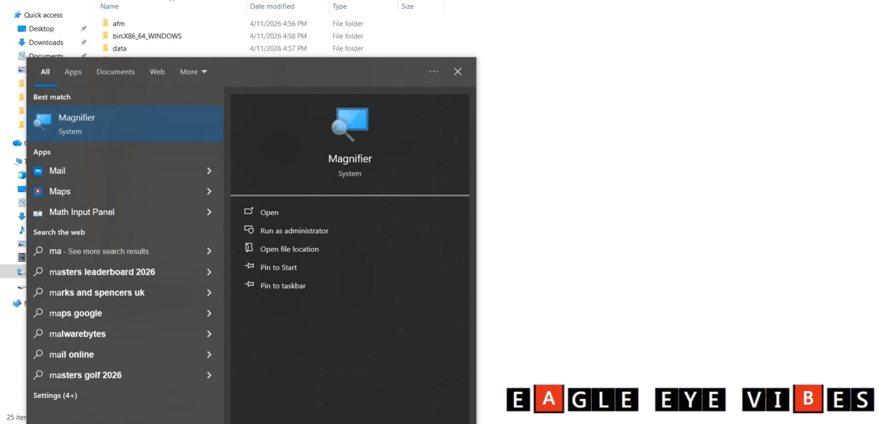
type("PL")
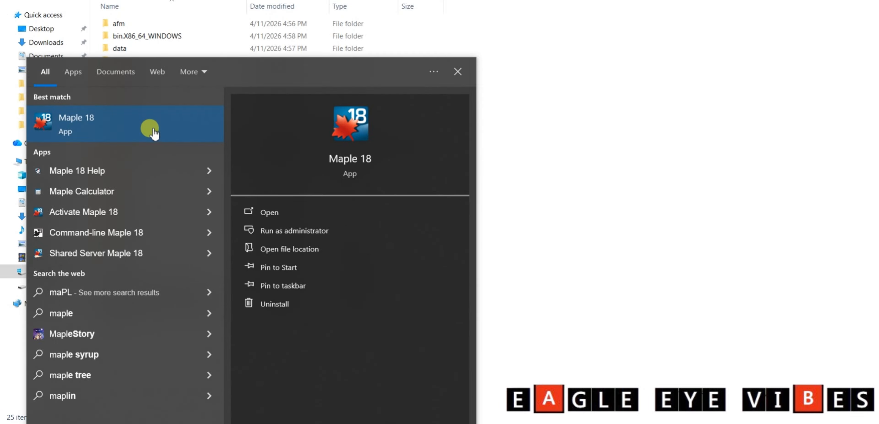
left_click(154, 131)
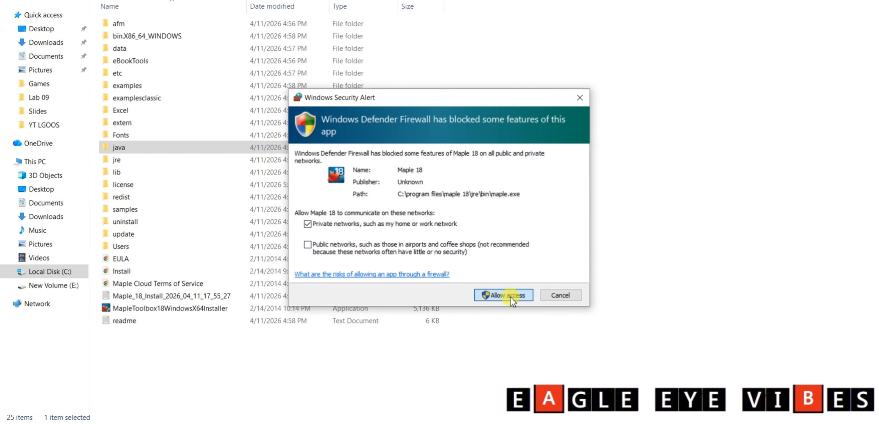
left_click(500, 296)
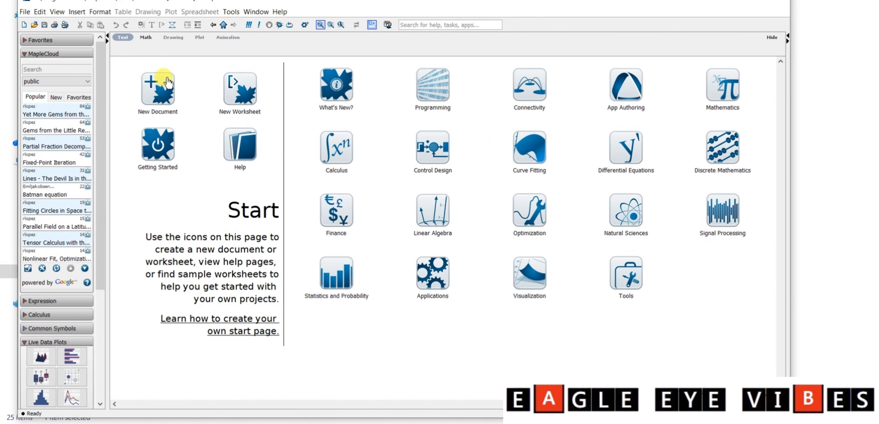
- Create a new worksheet and evaluate 2 + 2 in it
left_click(243, 99)
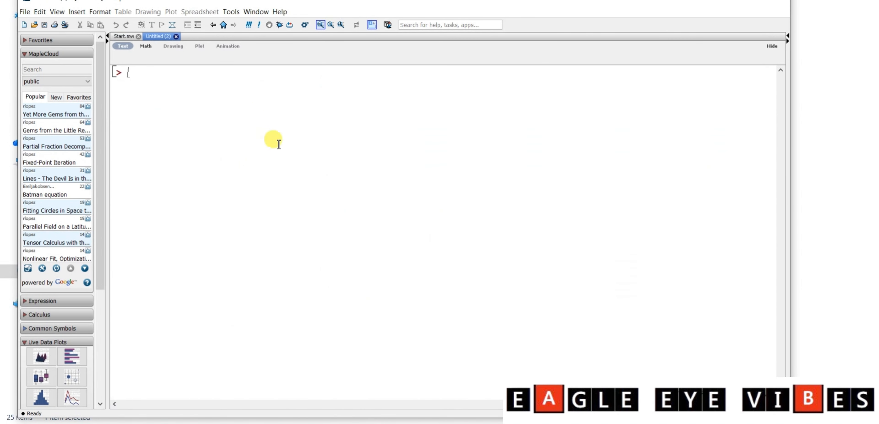
key("Return")
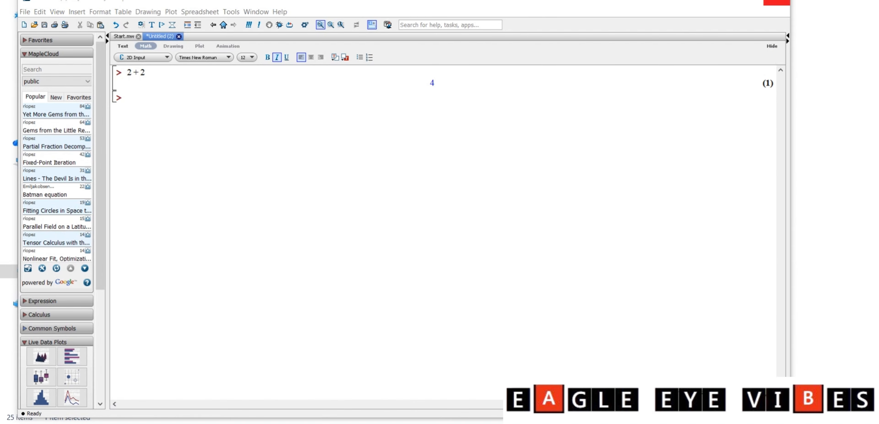
- Close Maple 18 without saving the changes in the untitled worksheet
left_click(777, 3)
left_click(387, 236)
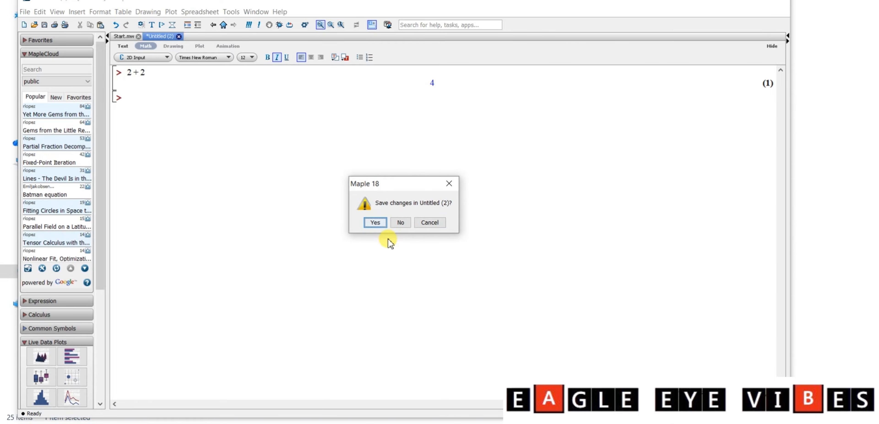
left_click(402, 225)
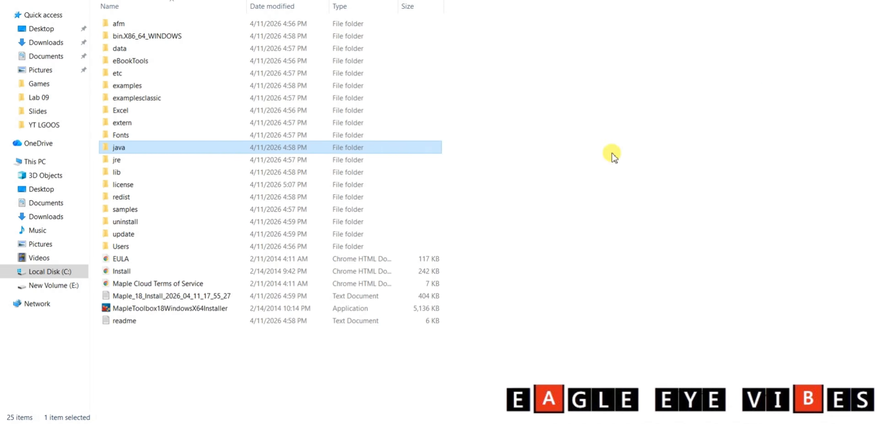
left_click(384, 423)
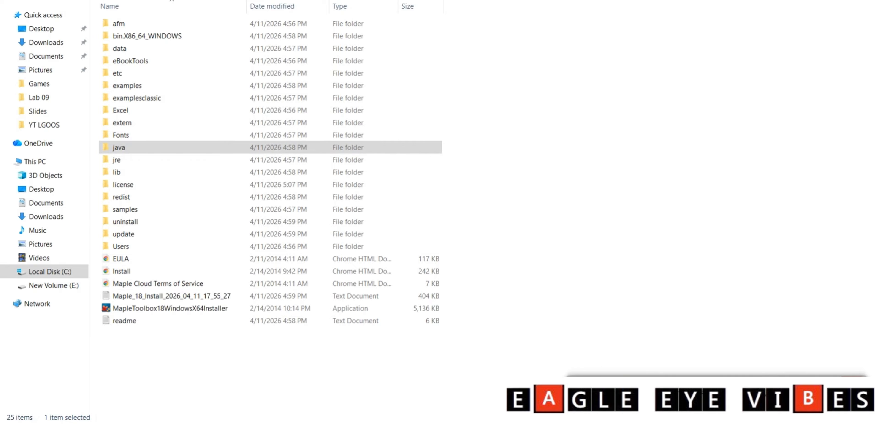